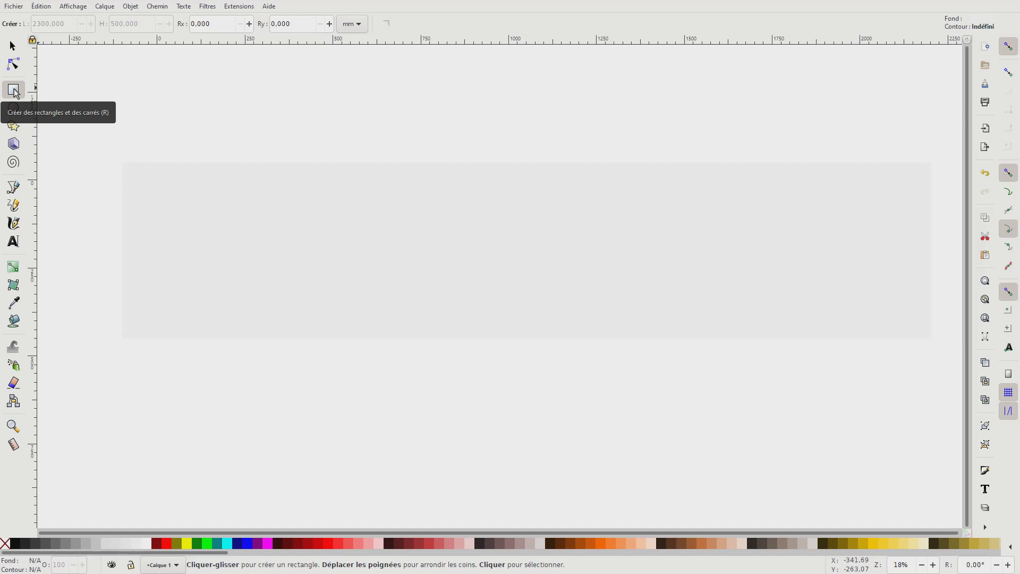
Step: Draw a black-filled rectangle in the page's upper area and set its width to 2100 mm and height to 12.5 mm
left_click(18, 545)
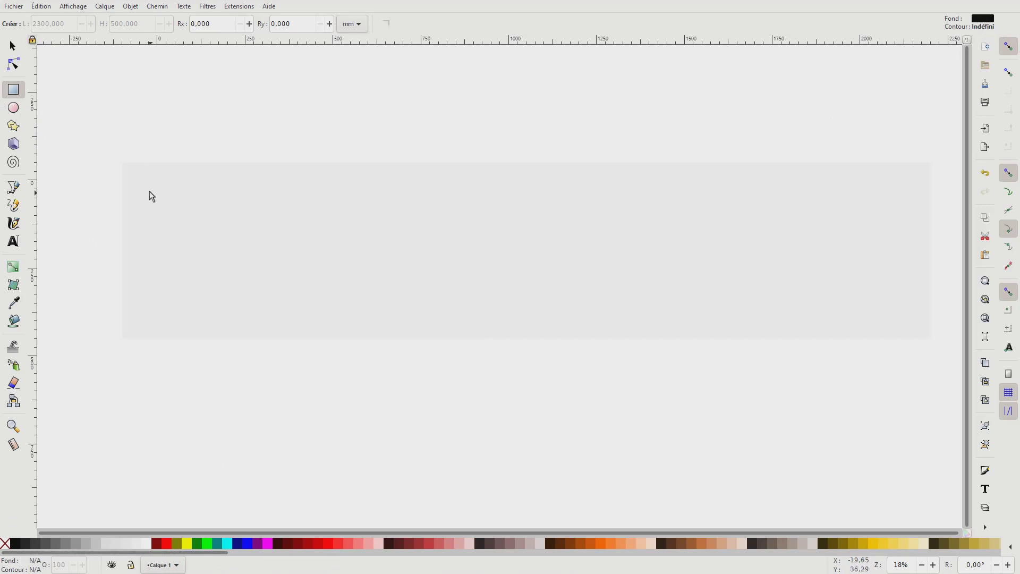
left_click_drag(143, 184, 264, 201)
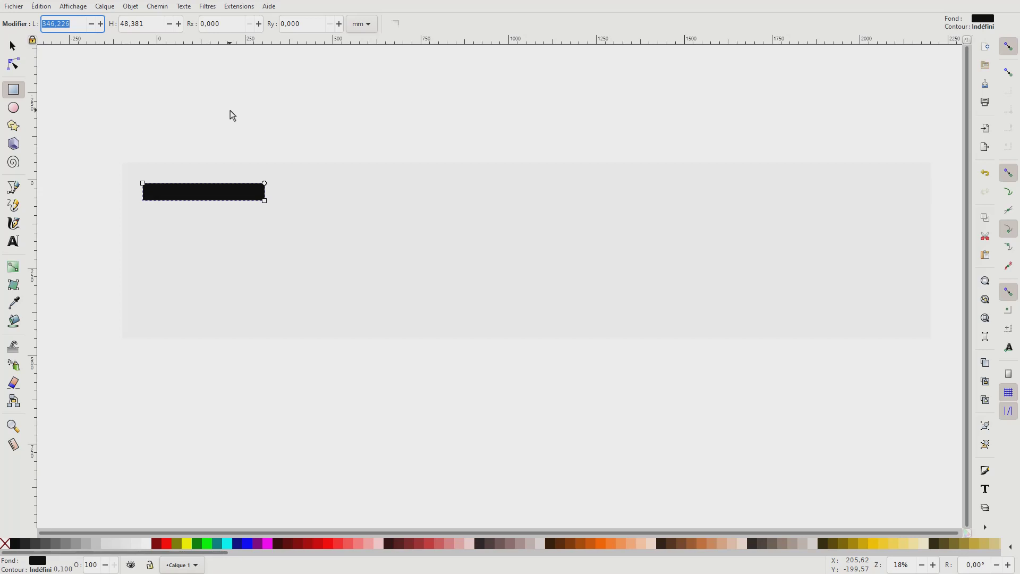
type("2100")
key("Return")
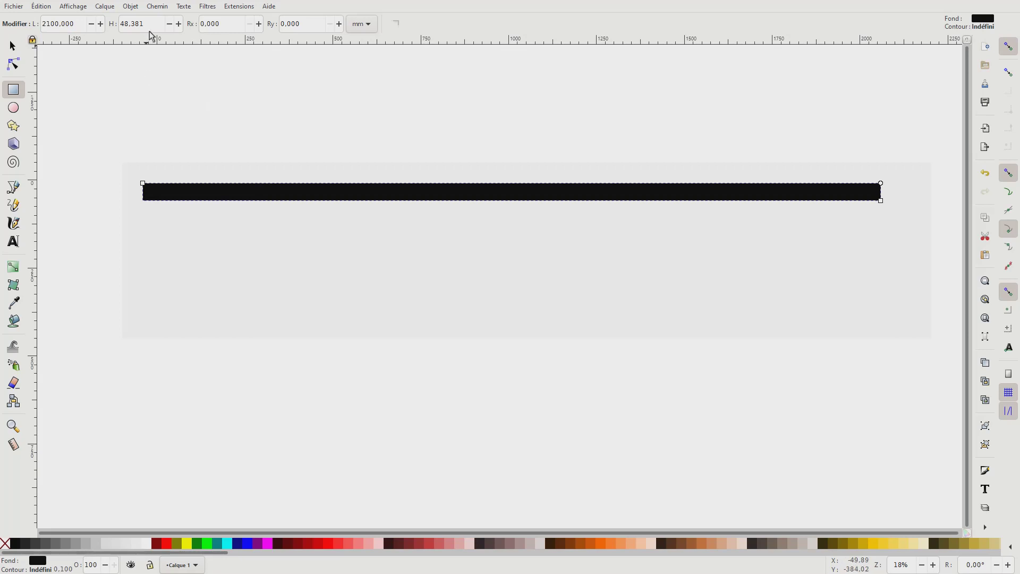
left_click_drag(153, 24, 117, 24)
type("12,5")
key("Return")
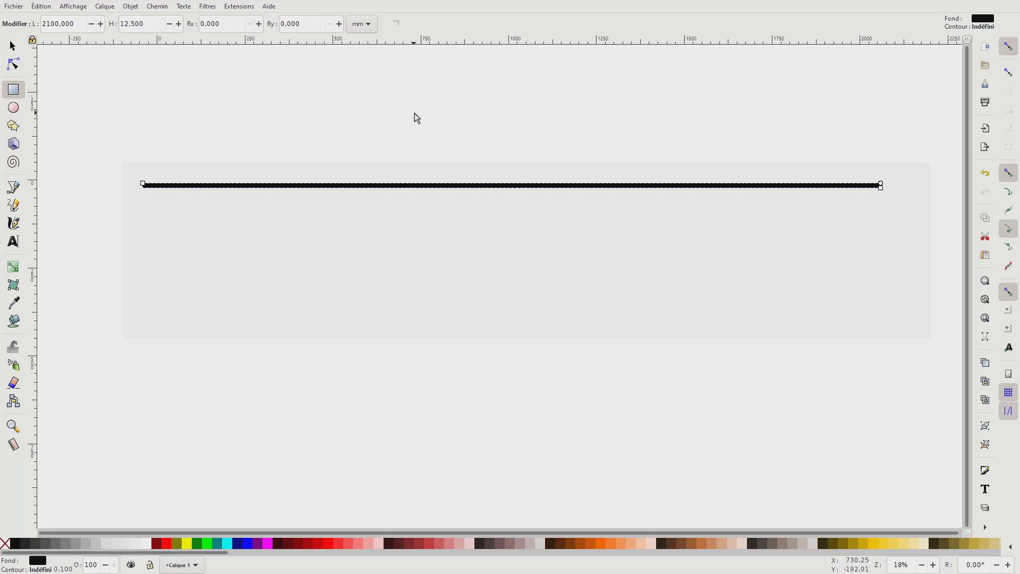
Step: Position the black rectangle at X 0 and Y 0 mm, and deselect it
left_click(13, 46)
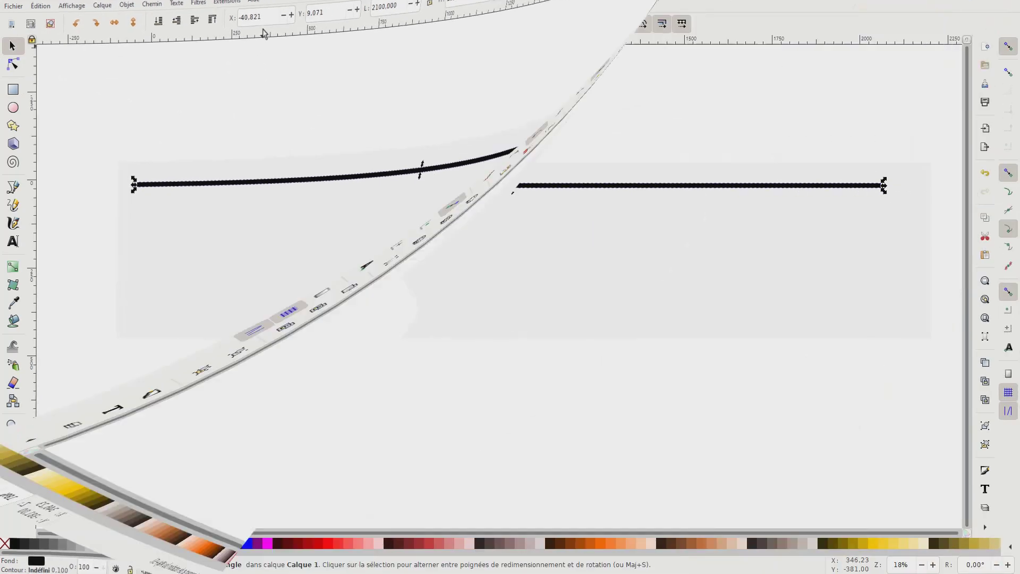
left_click(360, 26)
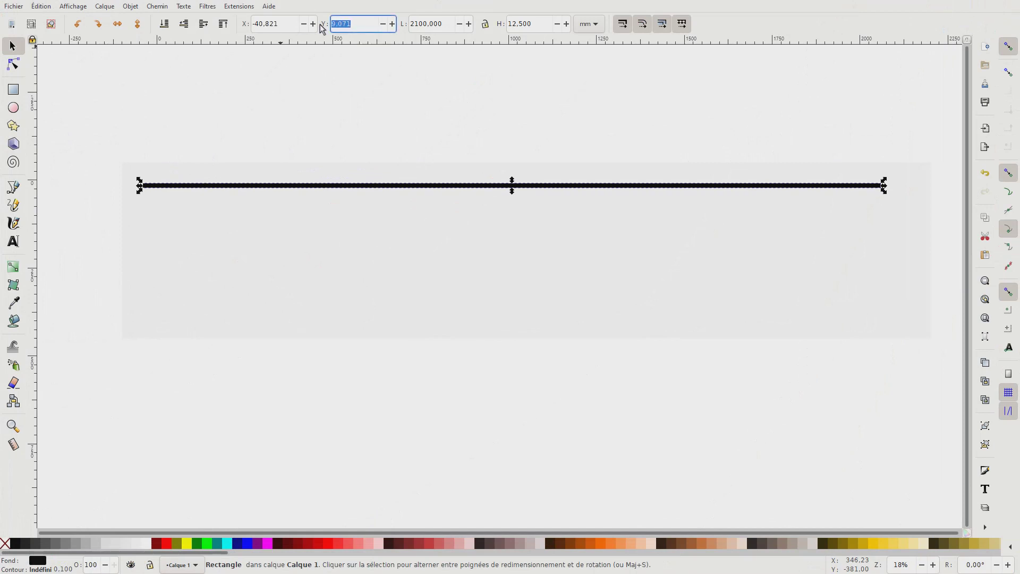
type("0")
key("Return")
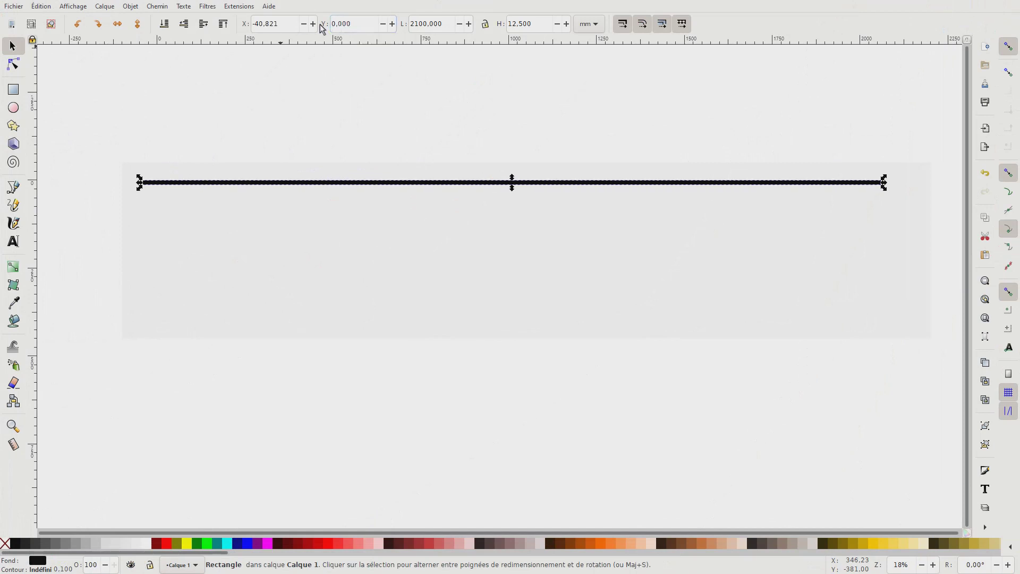
left_click_drag(280, 24, 245, 22)
type("0")
key("Return")
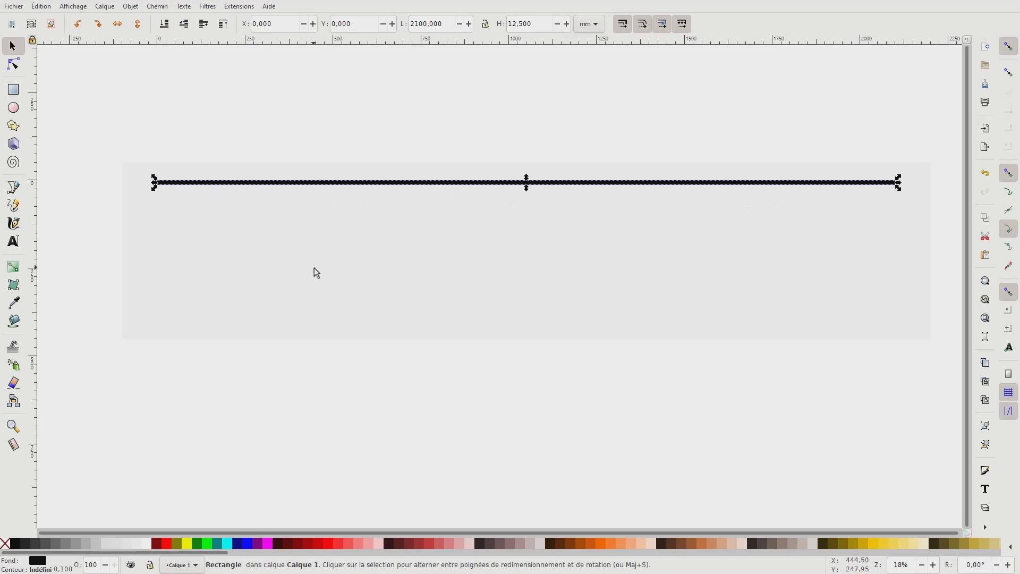
left_click(920, 185)
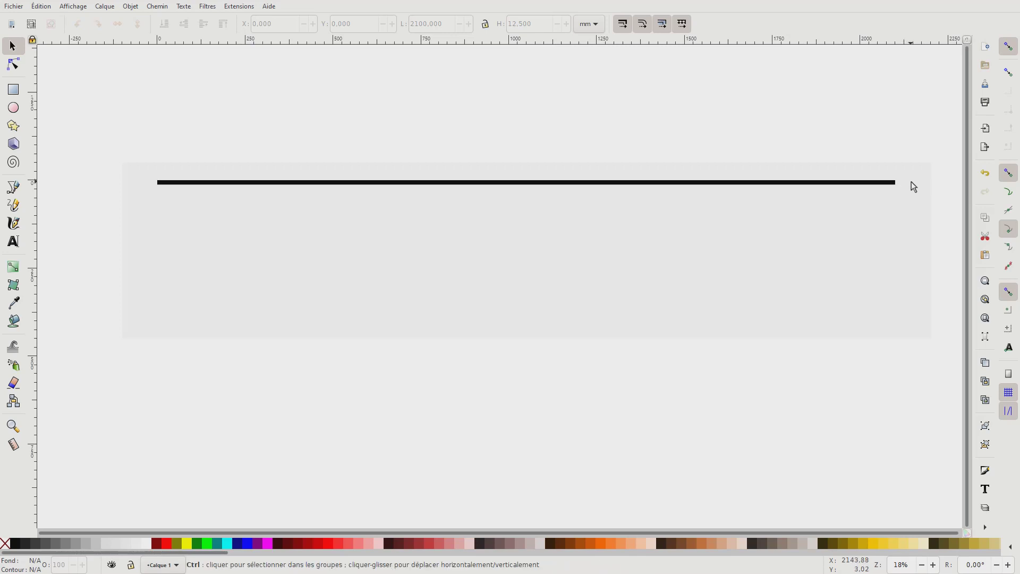
Step: Draw a red rectangle about 38 mm long just beyond the black bar's right end and set its height to 1.8 mm
scroll(911, 182, "up", 5)
scroll(914, 186, "up", 2)
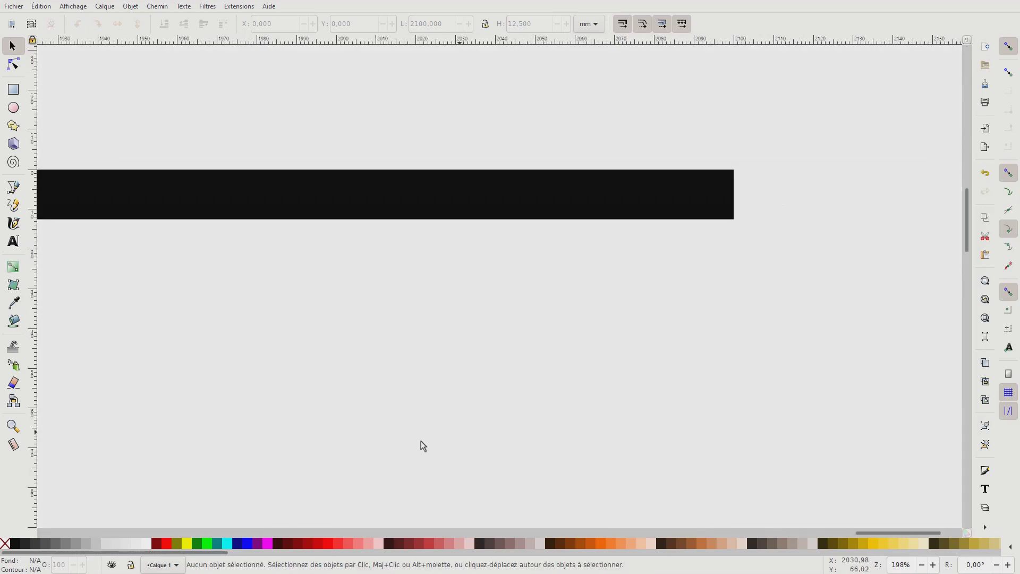
left_click(13, 90)
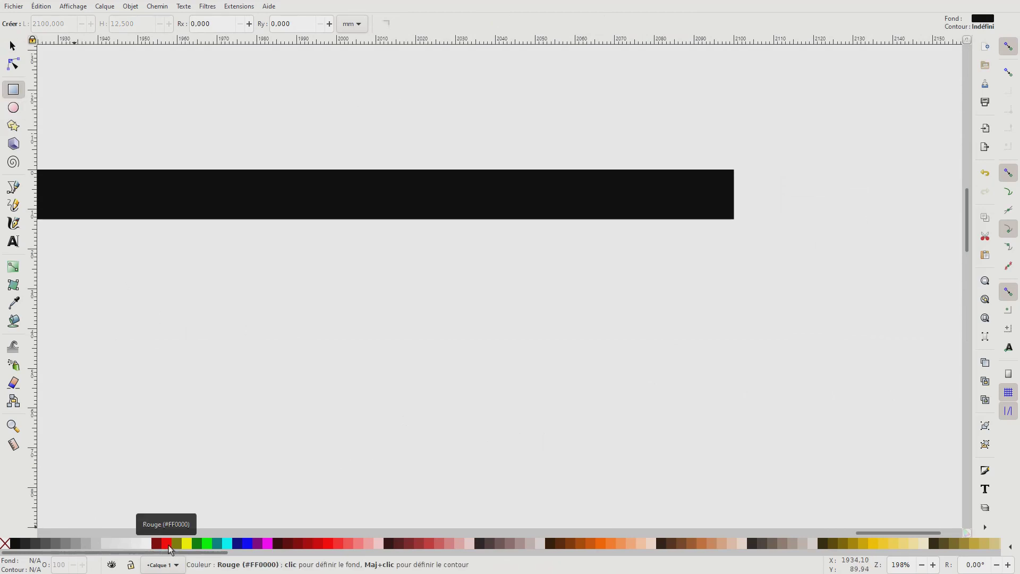
left_click(168, 545)
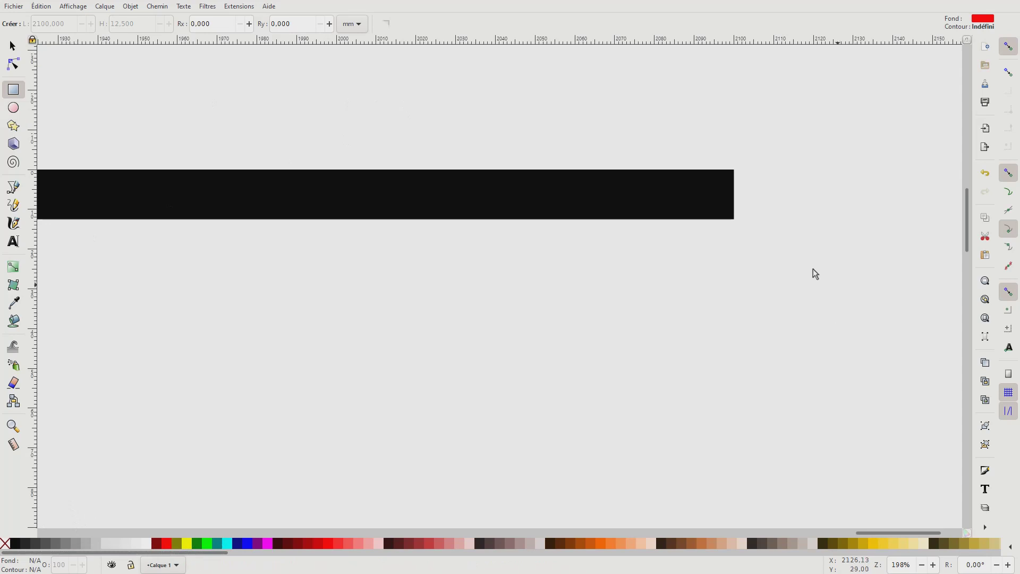
left_click_drag(751, 181, 903, 200)
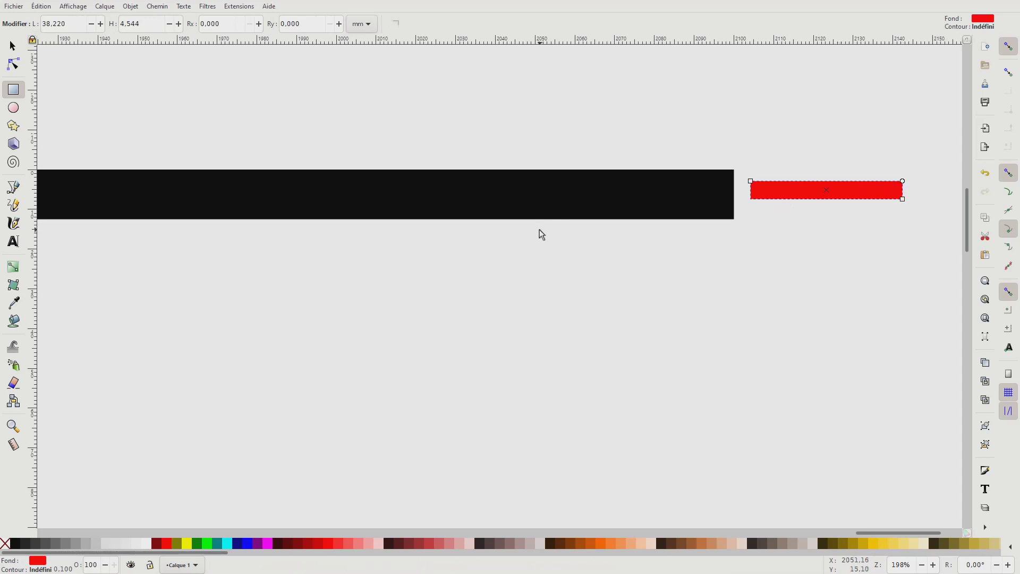
left_click(148, 24)
type("1.8")
key("Return")
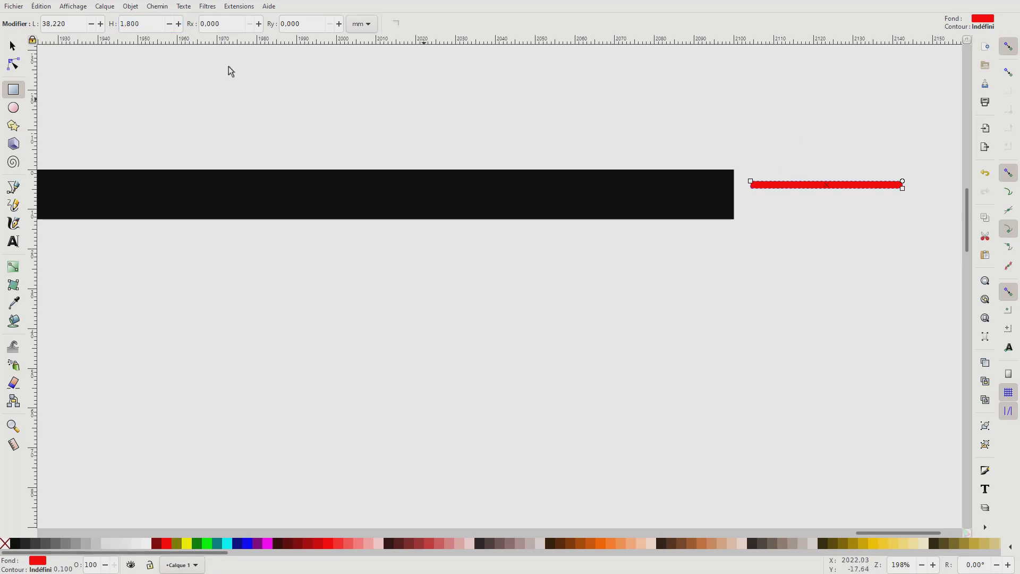
Step: Move the red rectangle so its upper-left corner snaps to the black bar's upper-right corner at X 2100, Y 0 mm
left_click(13, 48)
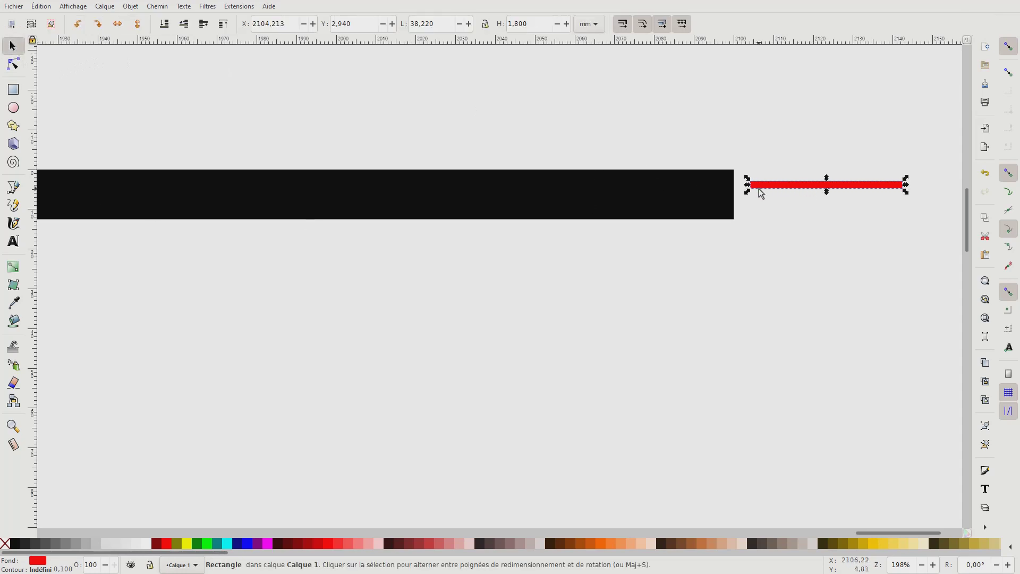
left_click_drag(833, 184, 814, 193)
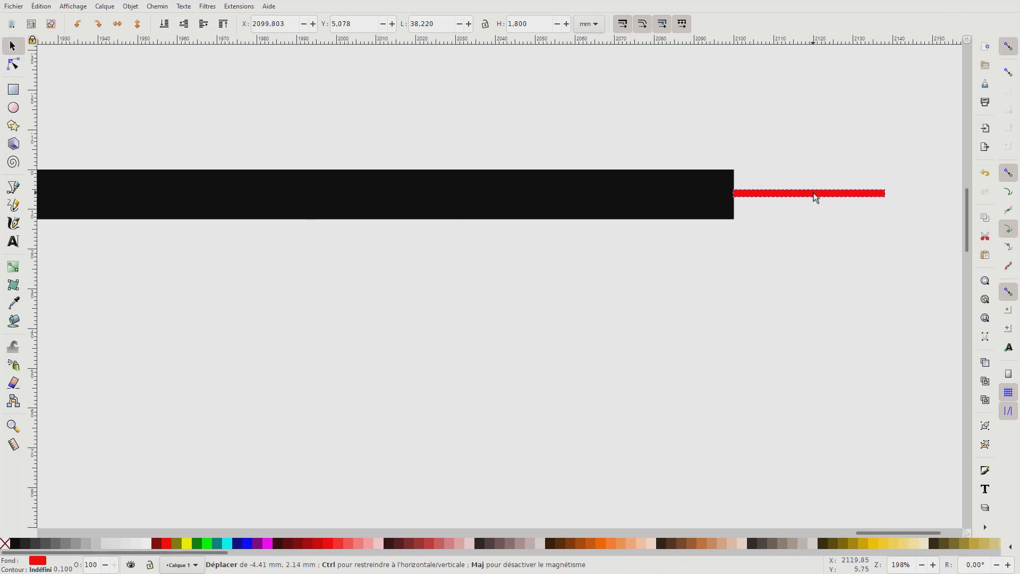
left_click_drag(814, 192, 814, 180)
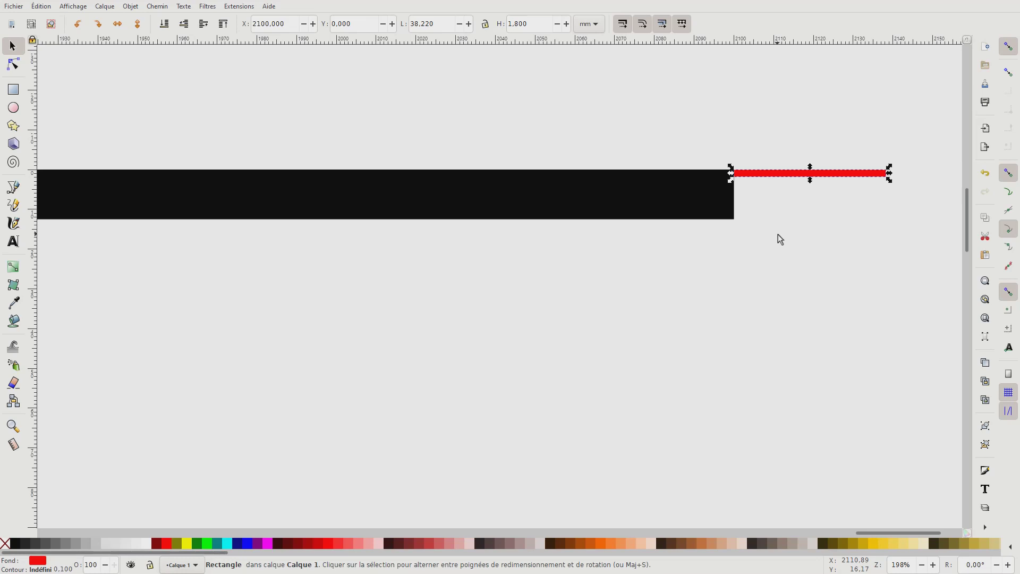
mouse_move(791, 178)
left_mouse_down()
mouse_move(820, 189)
mouse_move(788, 180)
left_mouse_up()
left_click(774, 206)
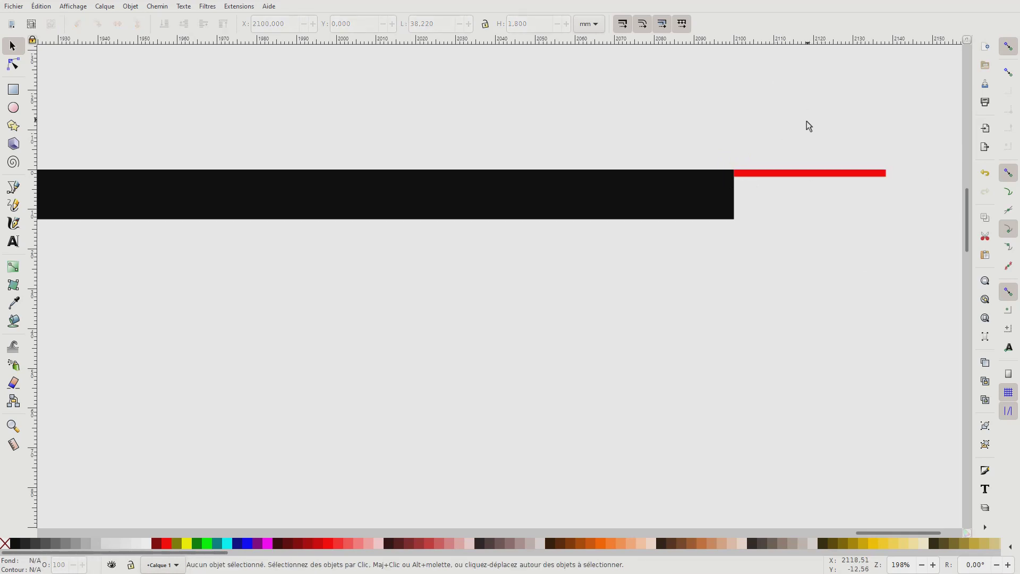
Step: Select both the red and black rectangles and align their centres on a common horizontal axis, relative to the selection area
left_click_drag(801, 116, 563, 246)
left_click(840, 172)
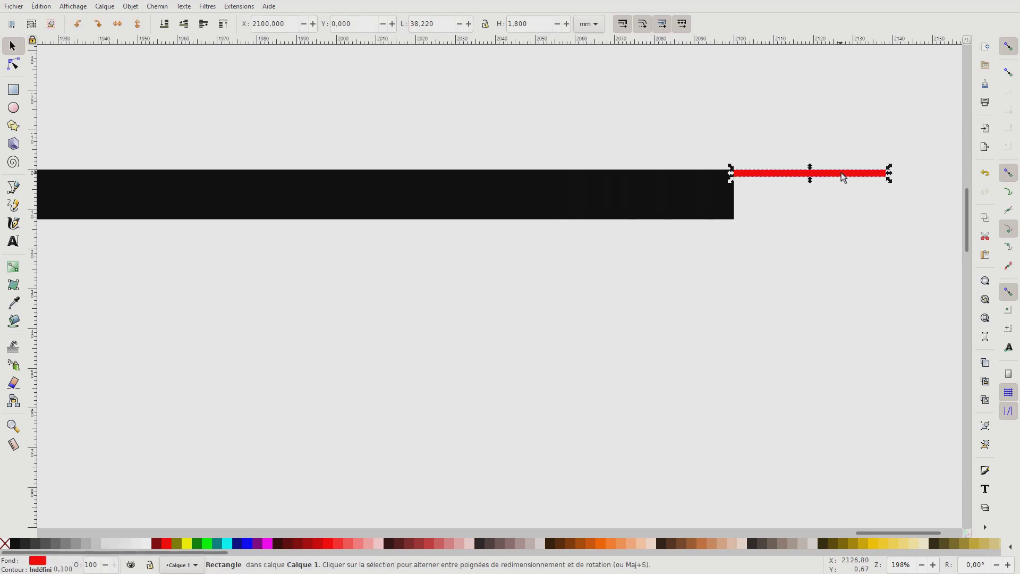
left_click(594, 203, "shift")
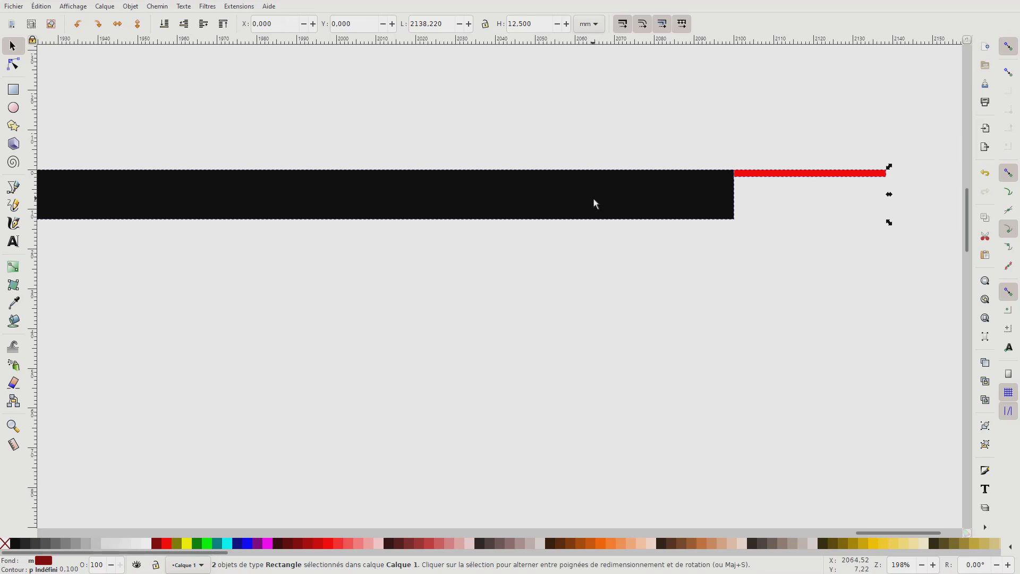
scroll(594, 202, "down", 8)
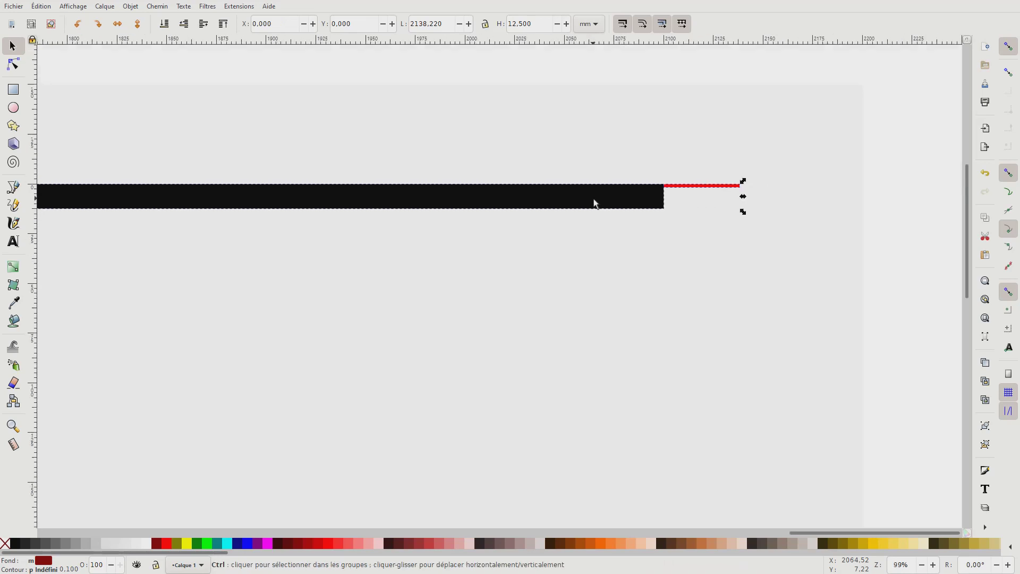
scroll(614, 205, "up", 8)
scroll(614, 208, "up", 5)
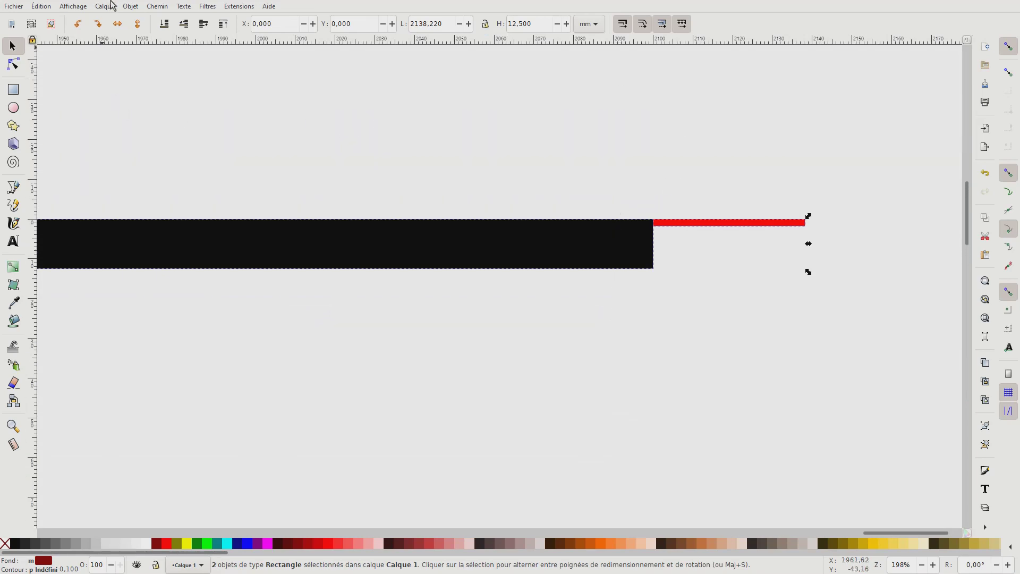
left_click(130, 6)
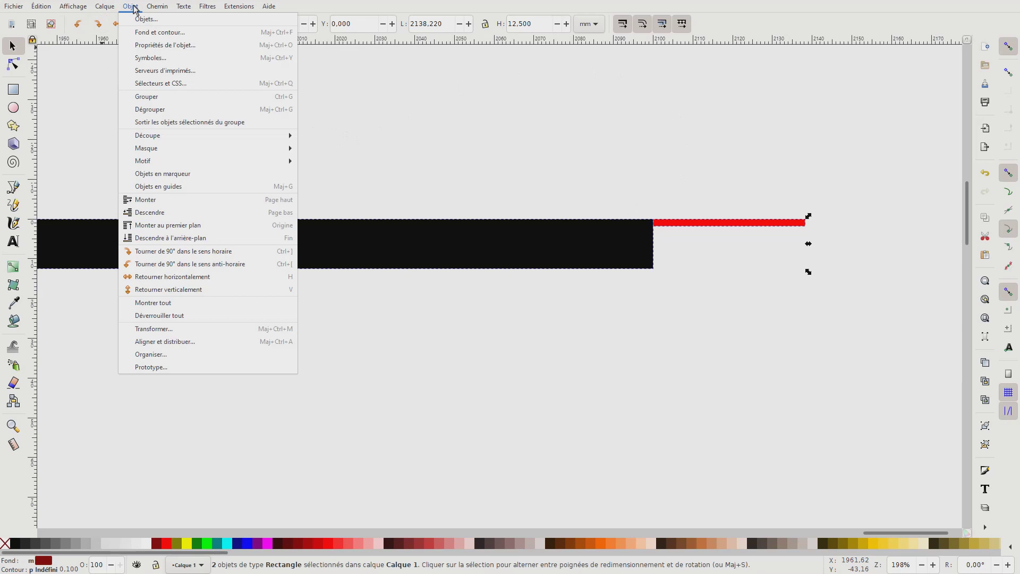
left_click(158, 343)
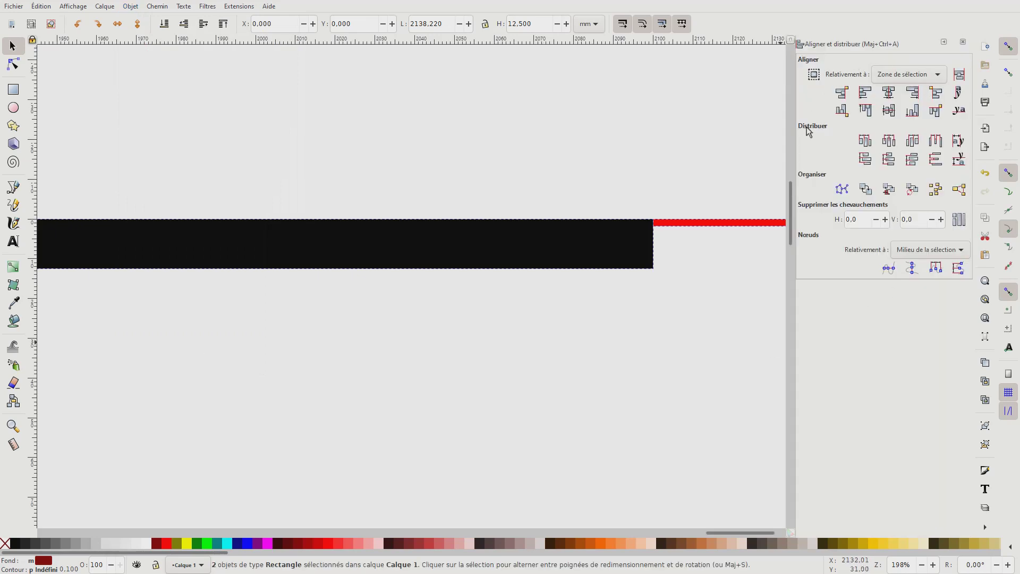
left_click(889, 110)
scroll(643, 409, "right", 5)
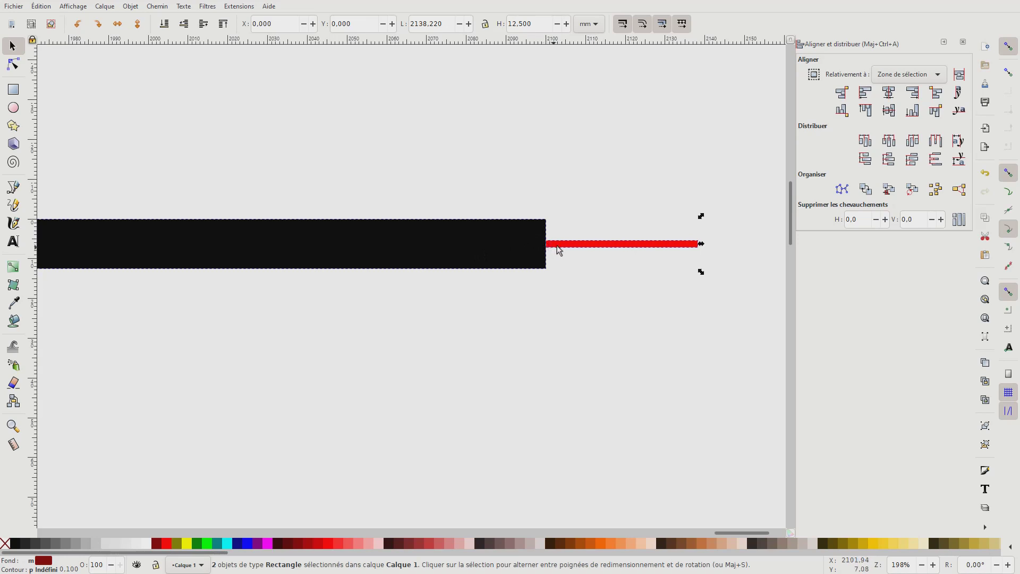
left_click(410, 107)
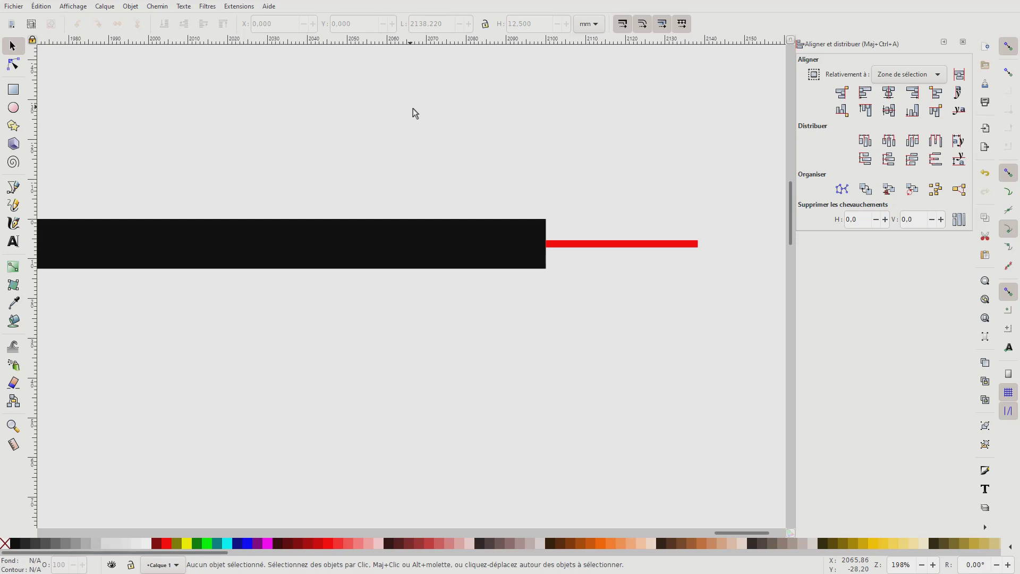
Step: Convert the black rectangle to a path so its corner nodes can be edited
left_click(445, 245)
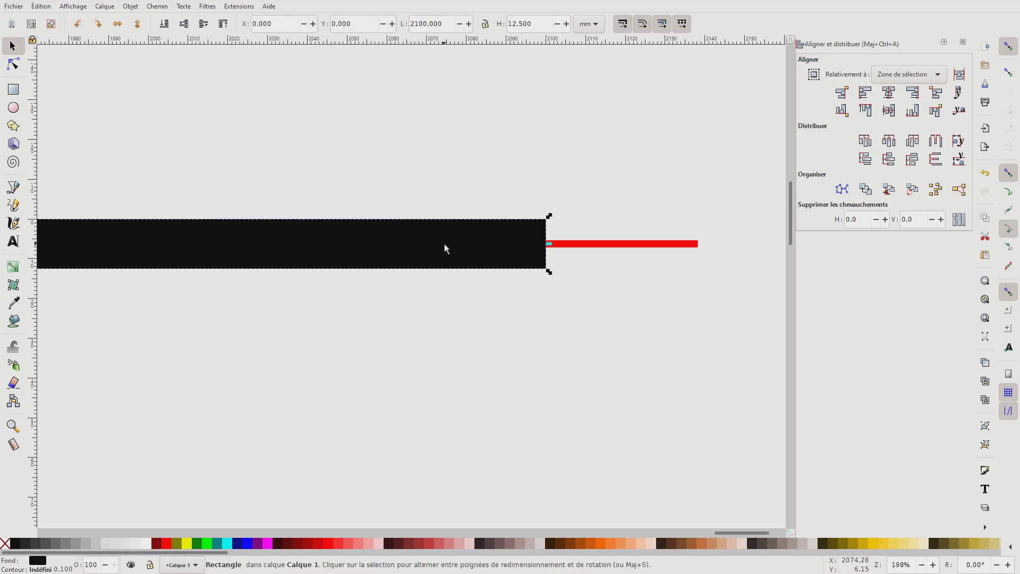
left_click(13, 65)
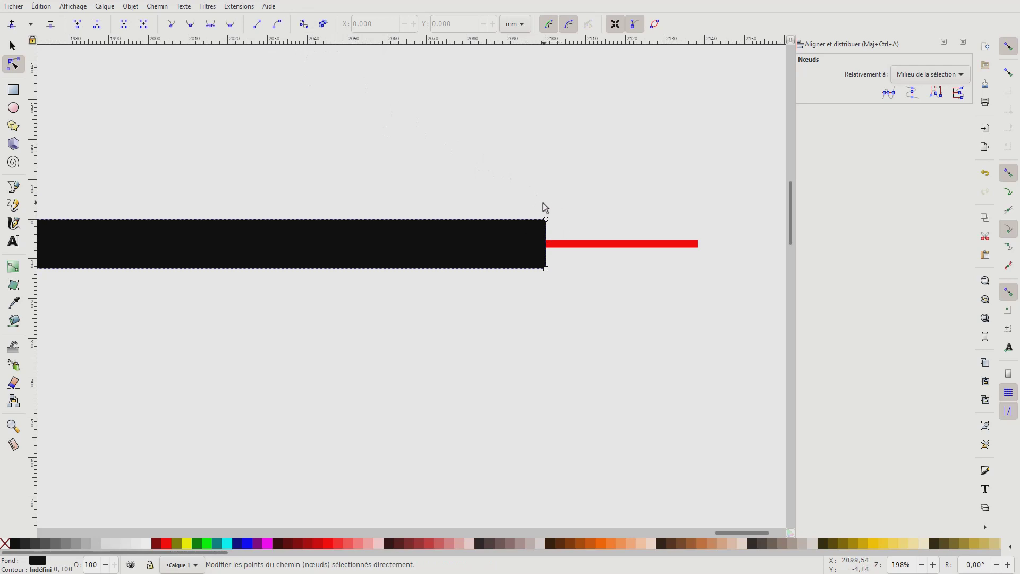
left_click(303, 24)
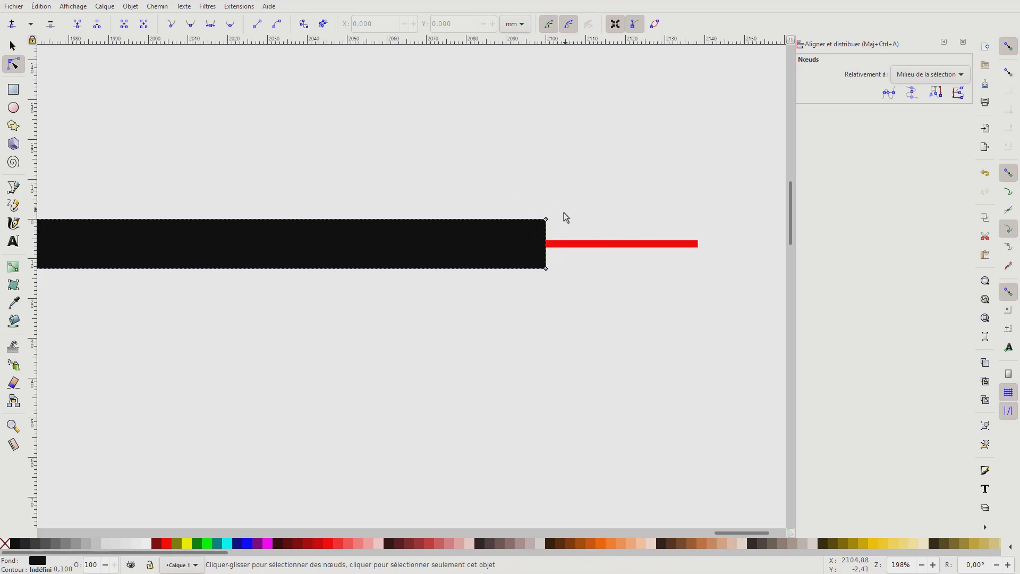
Step: Taper the black bar by snapping its two right-end nodes to the red rectangle's left corners at Y 5.35 and 7.15 mm
scroll(564, 213, "up", 4)
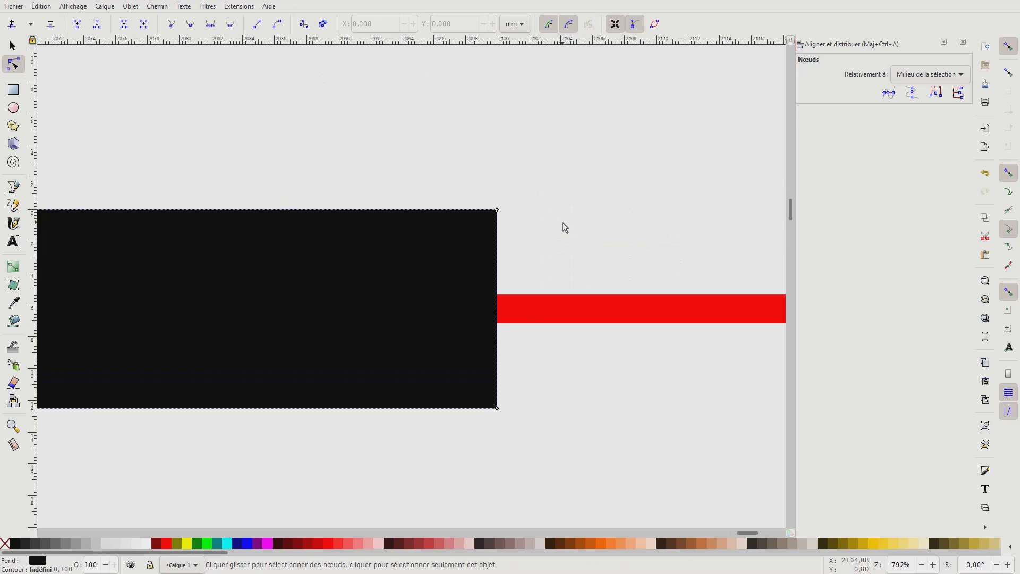
scroll(562, 222, "up", 1)
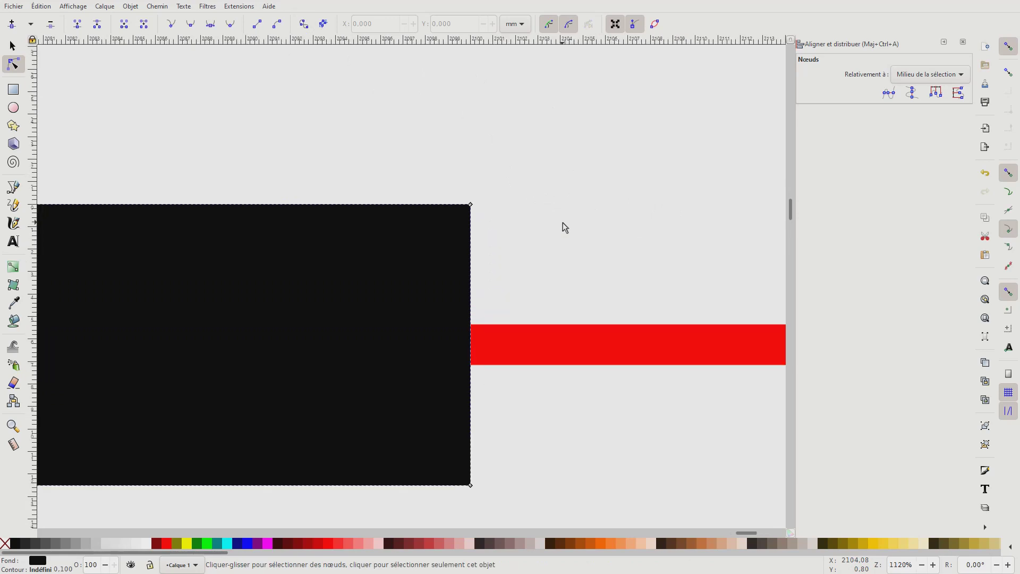
scroll(562, 222, "down", 4)
scroll(561, 223, "up", 1)
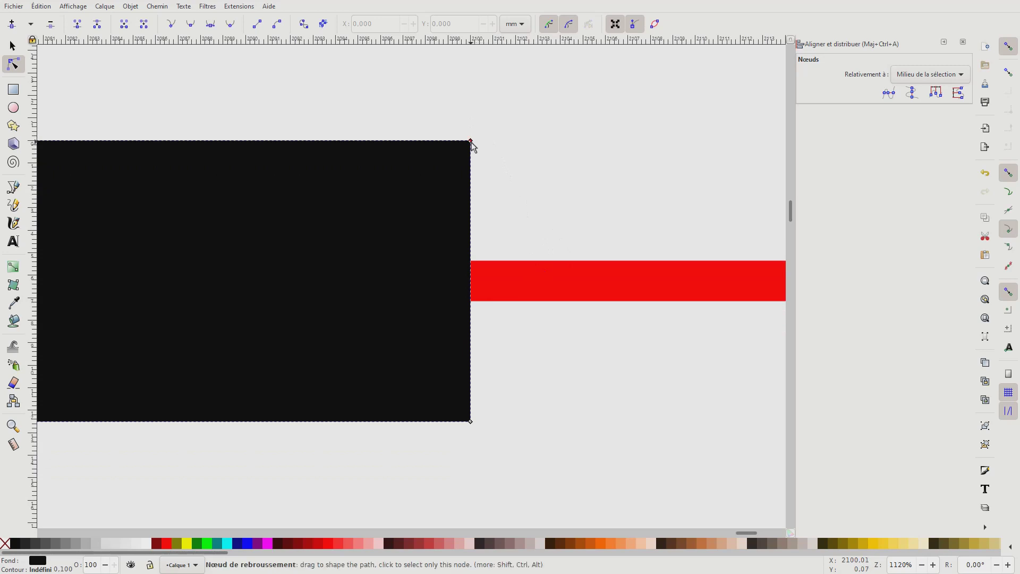
left_click_drag(471, 143, 474, 268)
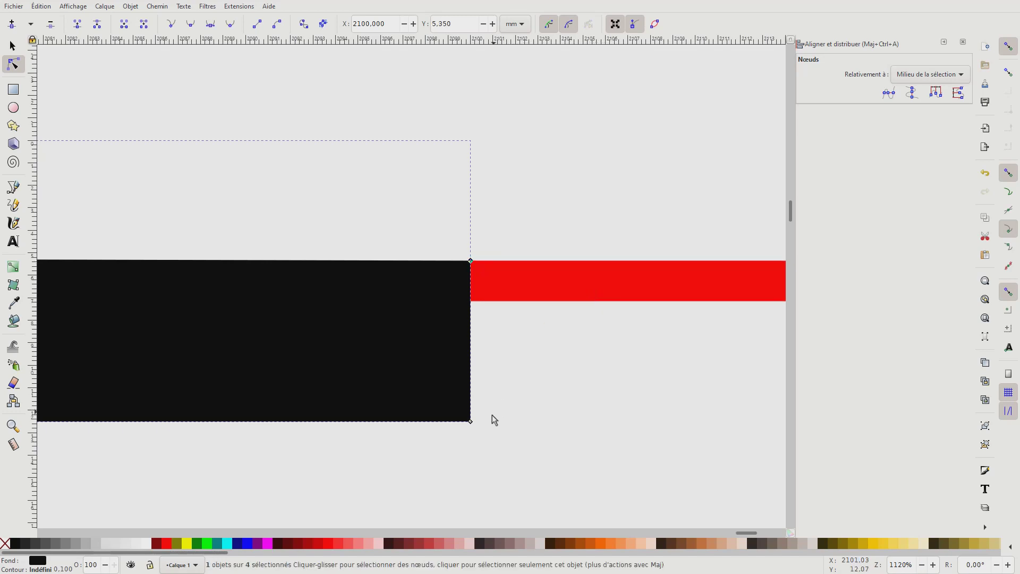
left_click_drag(470, 421, 474, 310)
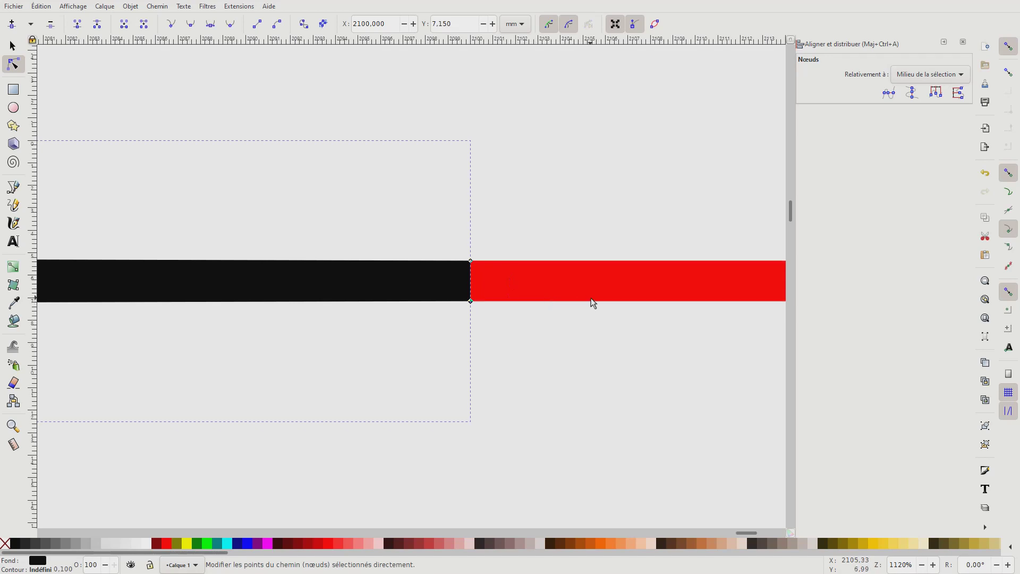
scroll(590, 298, "down", 4)
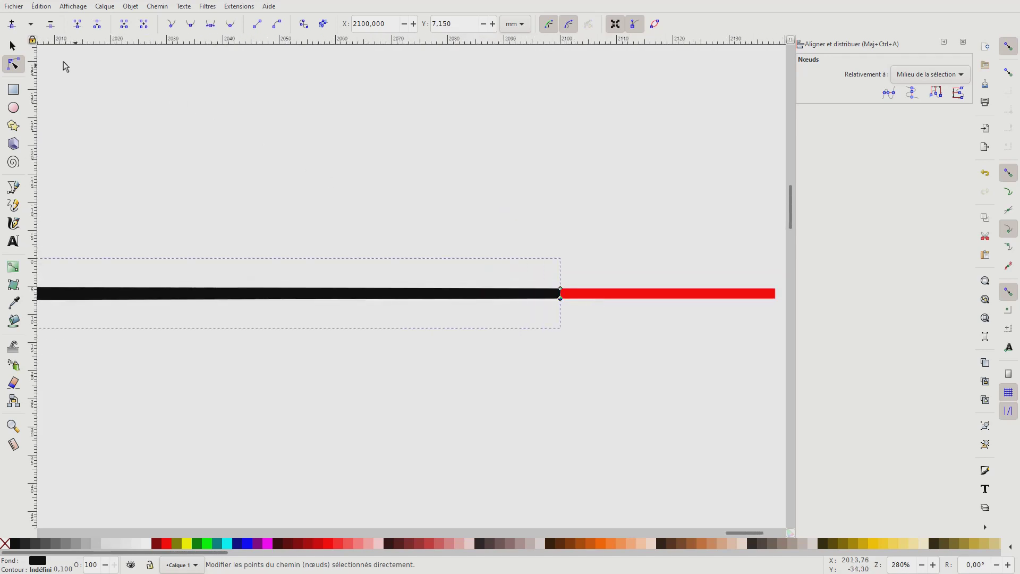
Step: Delete the red guide rectangle at the narrow end of the black tapered bar
left_click(13, 48)
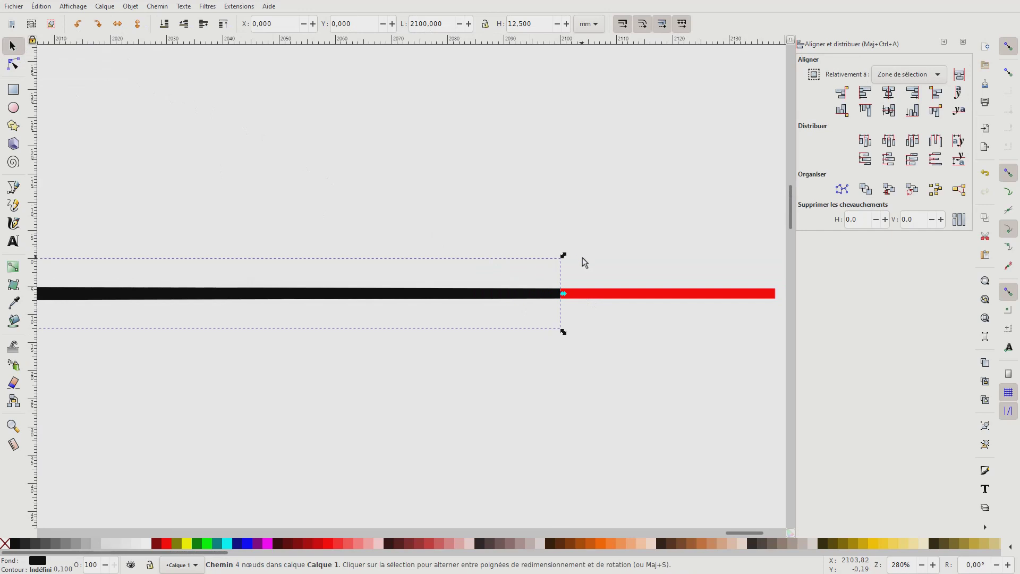
left_click(674, 292)
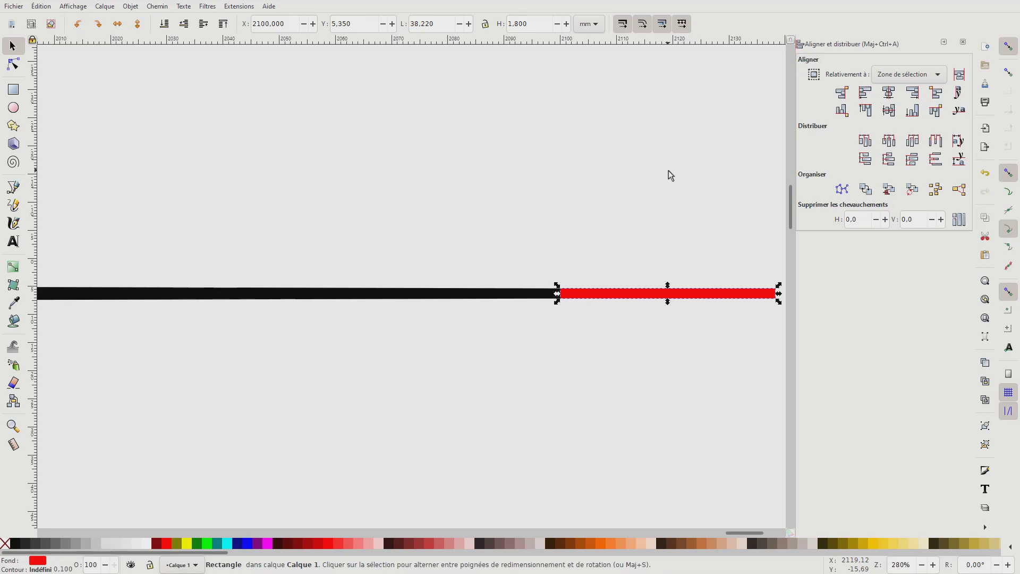
key("Delete")
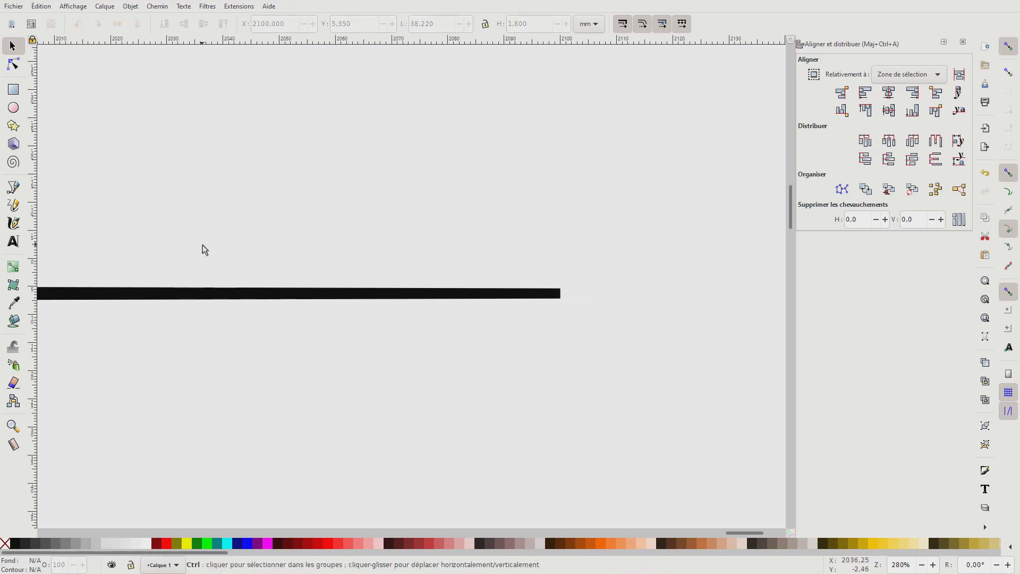
Step: Examine the black bar's taper along its length, from the narrow end back to the wide end at X 0
scroll(202, 247, "down", 5)
left_click_drag(662, 533, 575, 509)
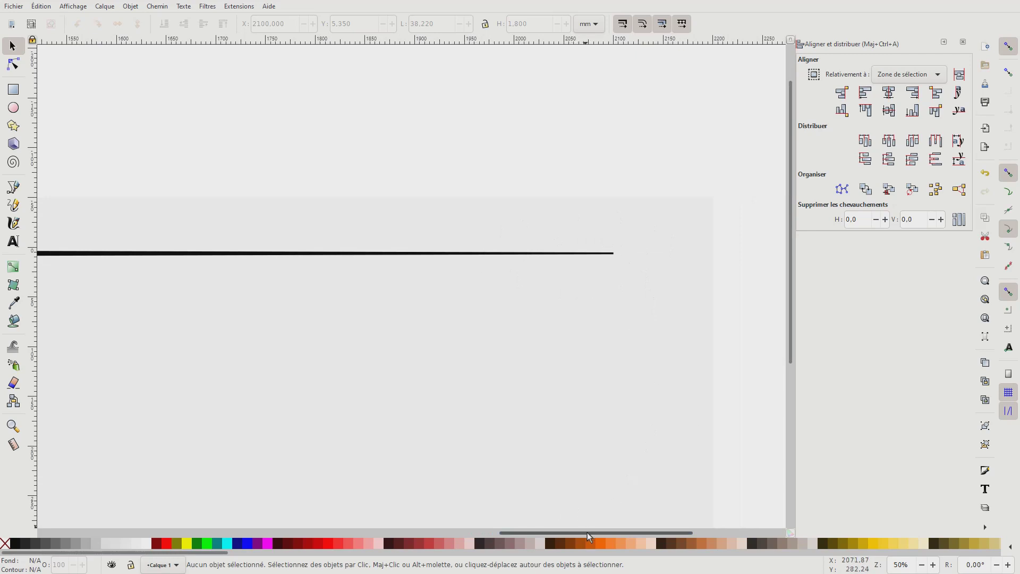
left_click_drag(588, 533, 163, 522)
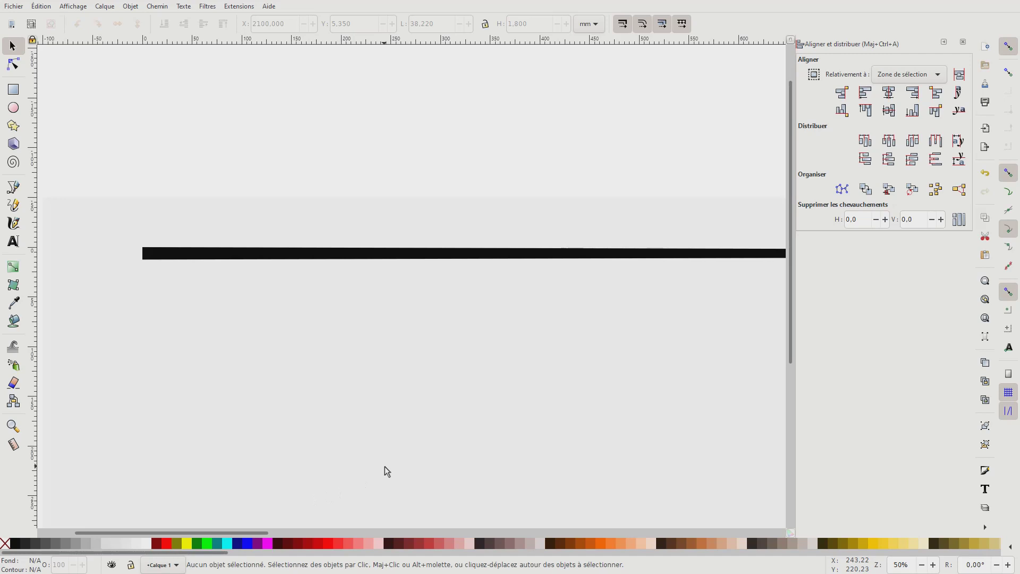
left_click_drag(239, 533, 359, 532)
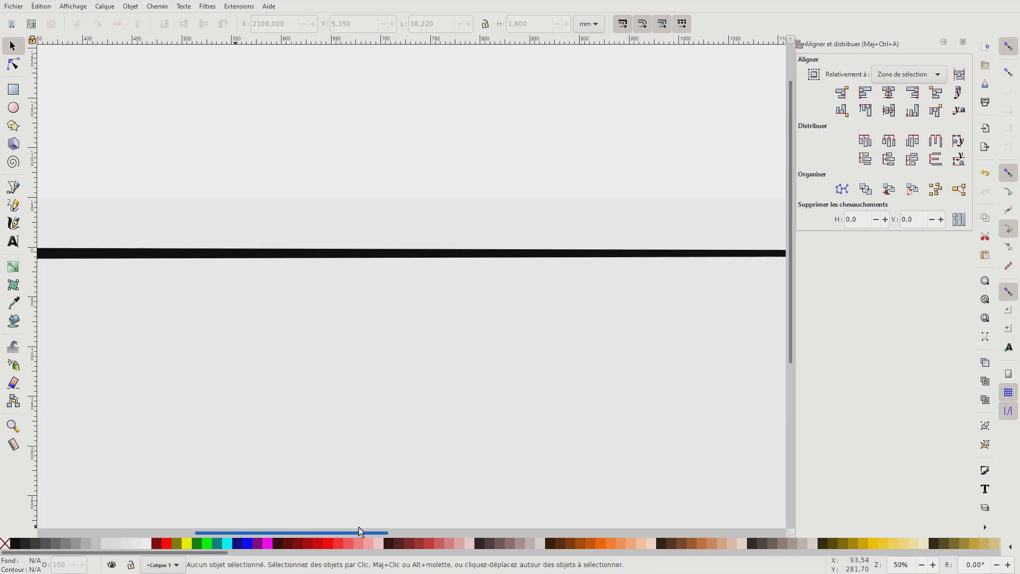
left_click_drag(359, 527, 294, 518)
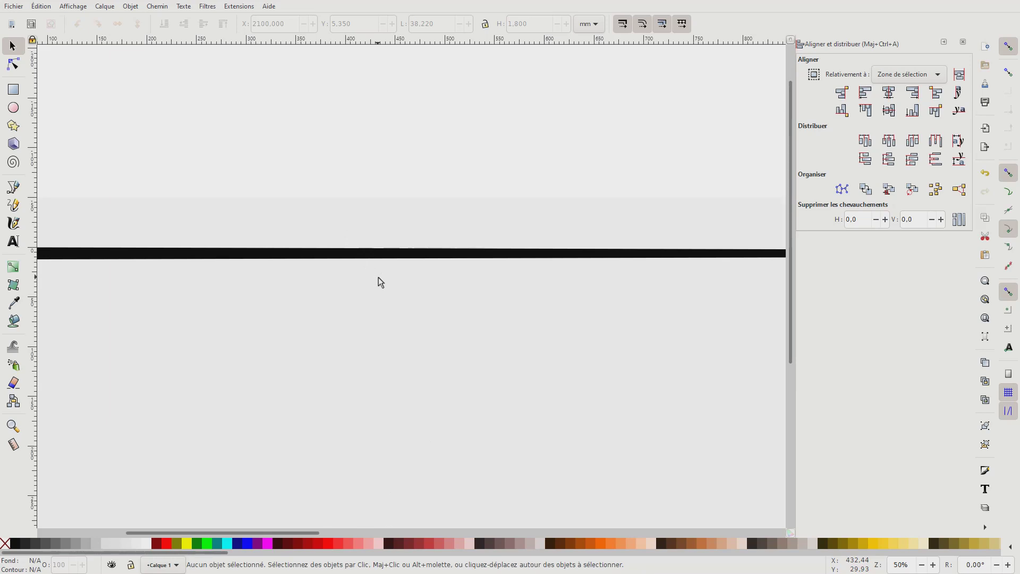
left_click_drag(276, 533, 248, 533)
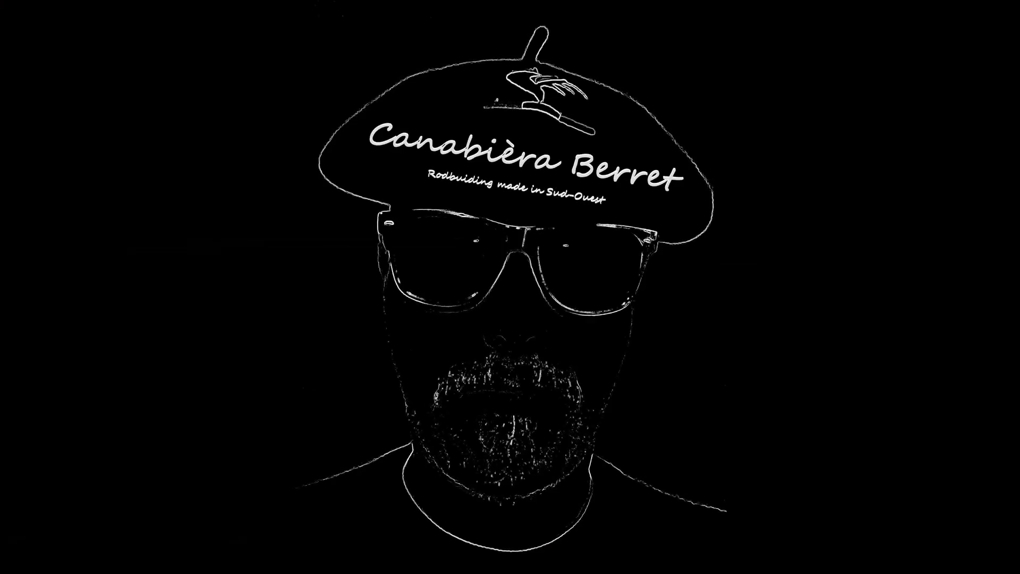